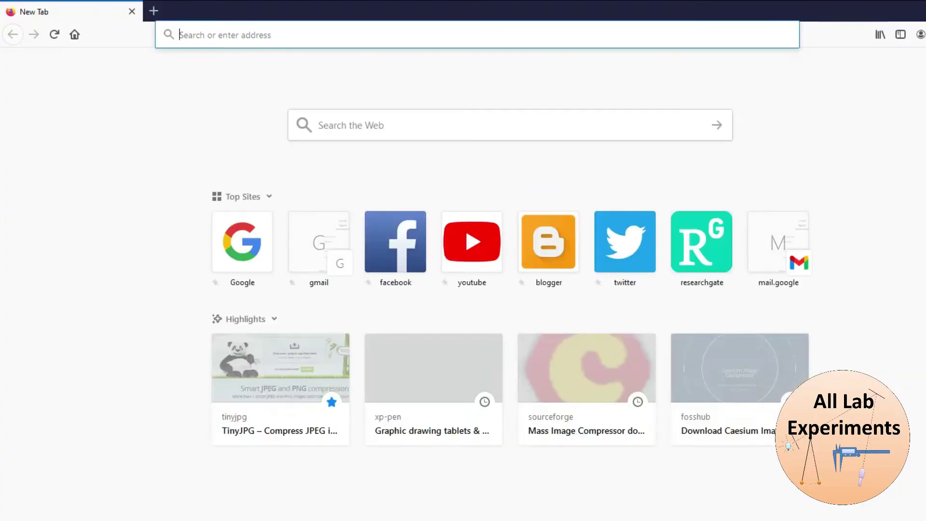
Step: Go to the xp-pen.co.in website
left_click(273, 33)
type("xp")
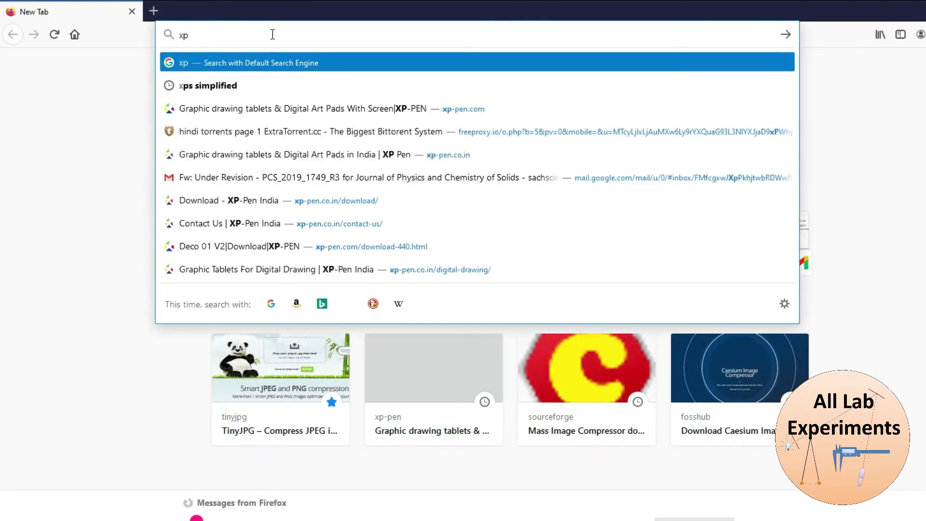
type("-pen")
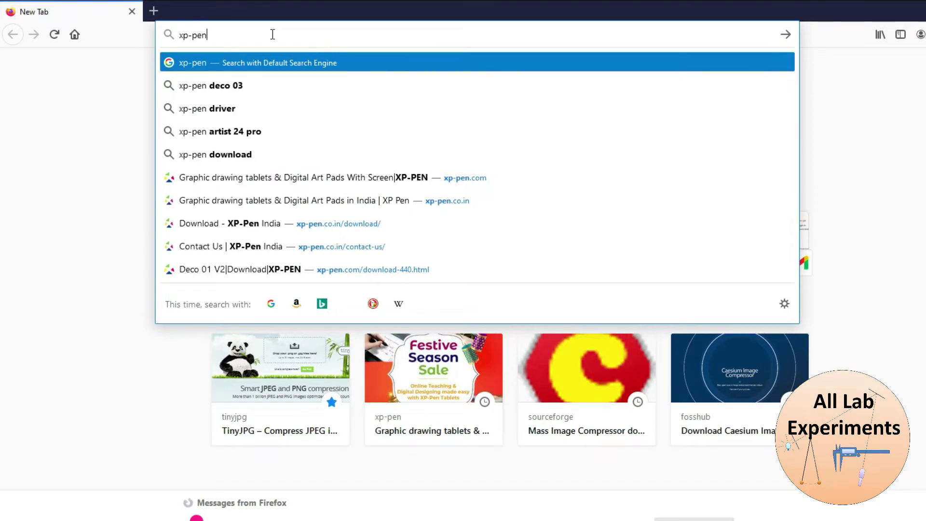
type(".co.in")
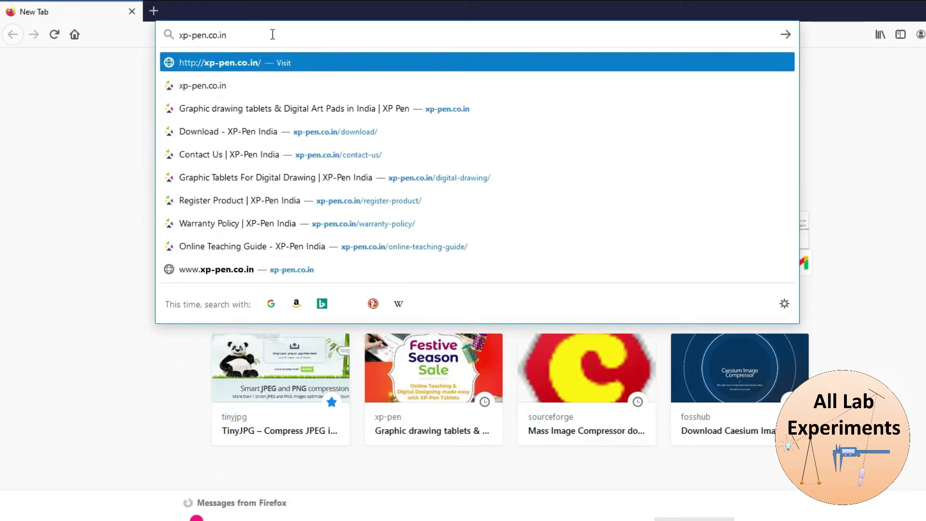
key("Return")
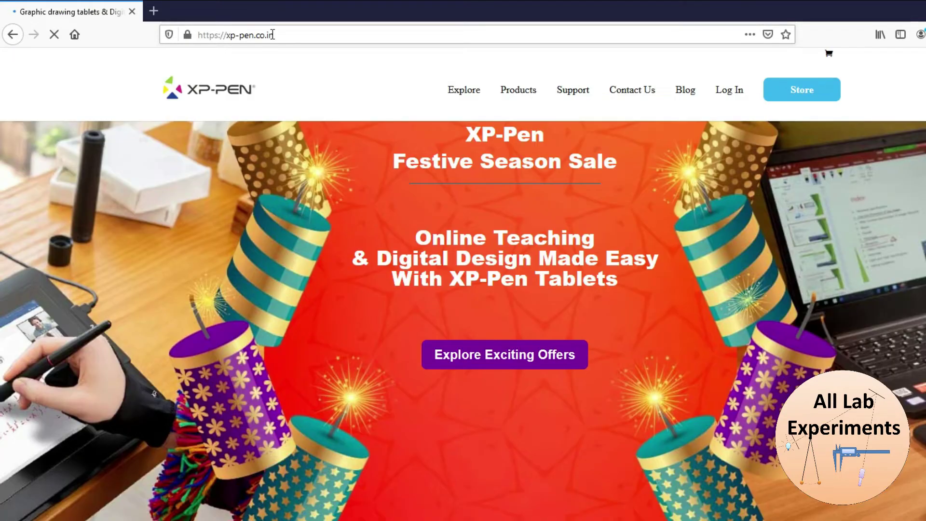
Step: Open the Support > Download page and filter it to Deco Series tablets
mouse_move(575, 91)
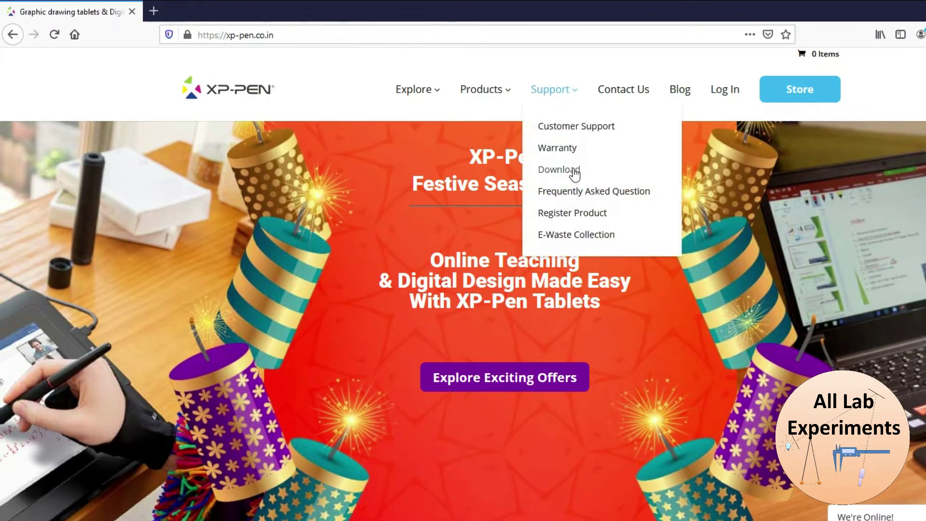
left_click(567, 174)
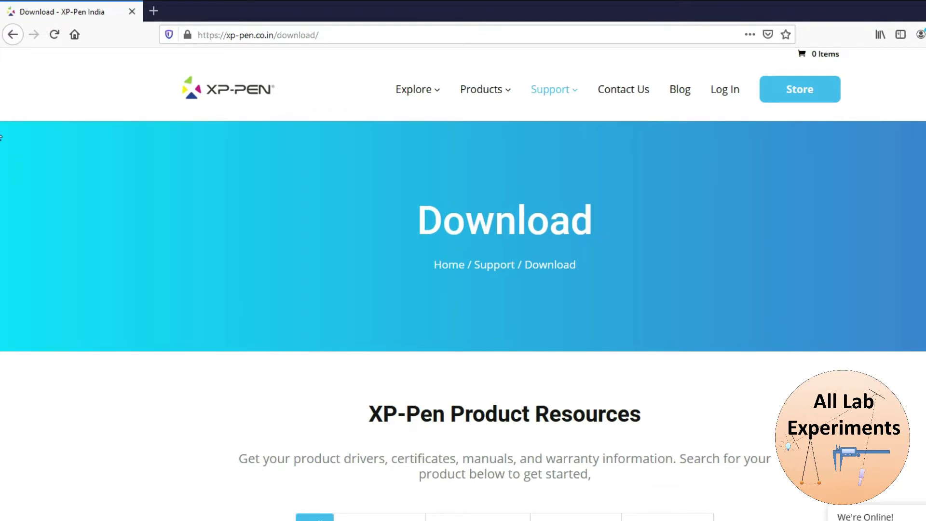
scroll(1, 137, "down", 5)
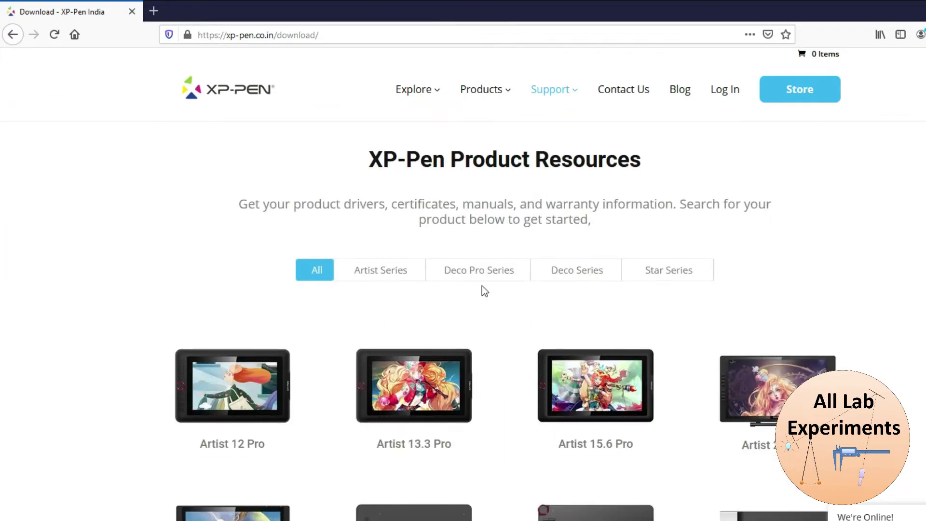
left_click(570, 273)
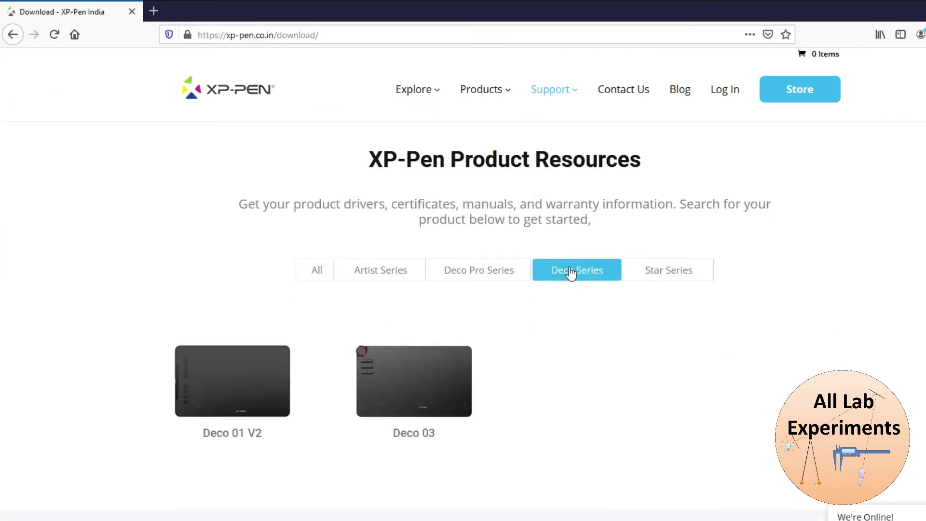
Step: Save the Deco 01 V2 official Windows driver, XP-PenWin_1.6.4.200810.zip
left_click(240, 386)
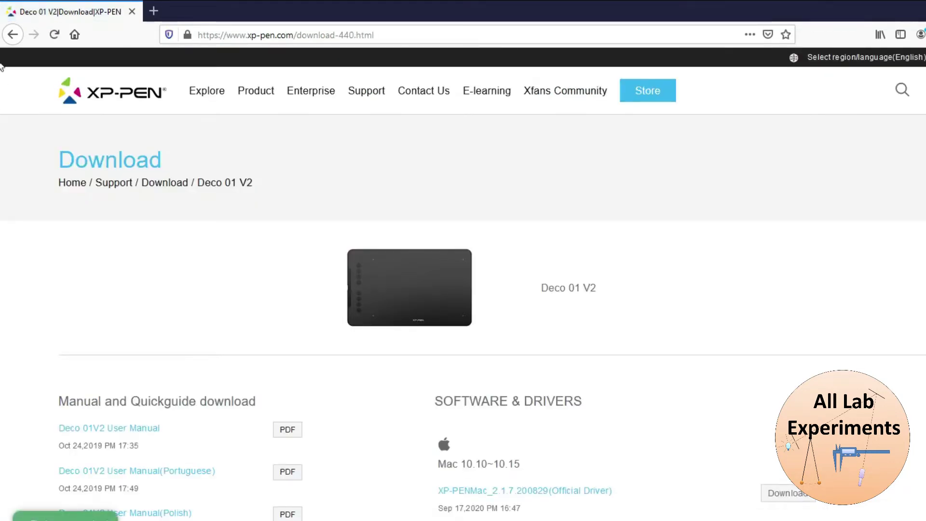
scroll(2, 111, "down", 4)
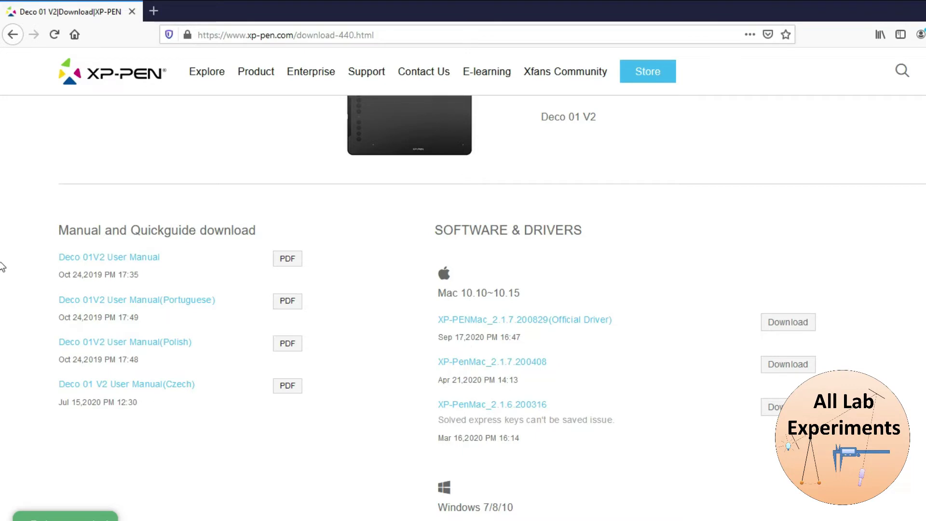
scroll(2, 290, "down", 3)
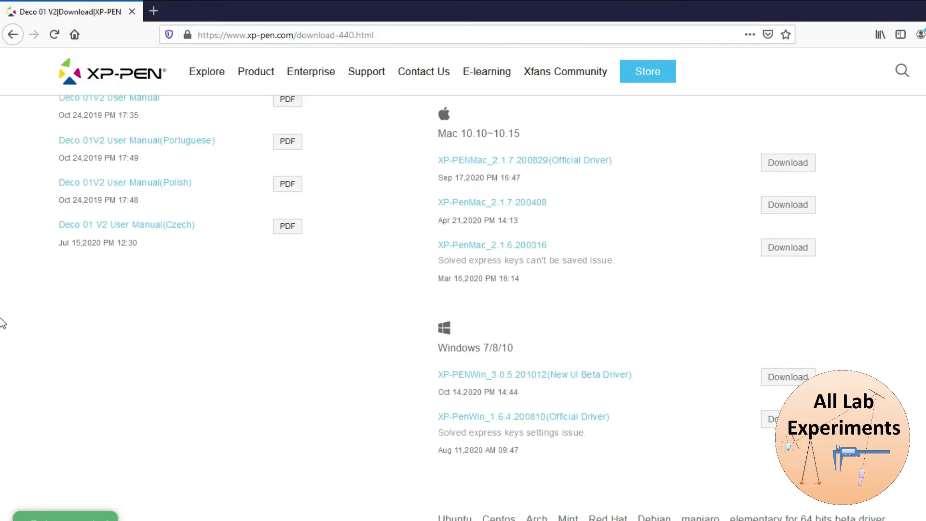
scroll(2, 321, "up", 1)
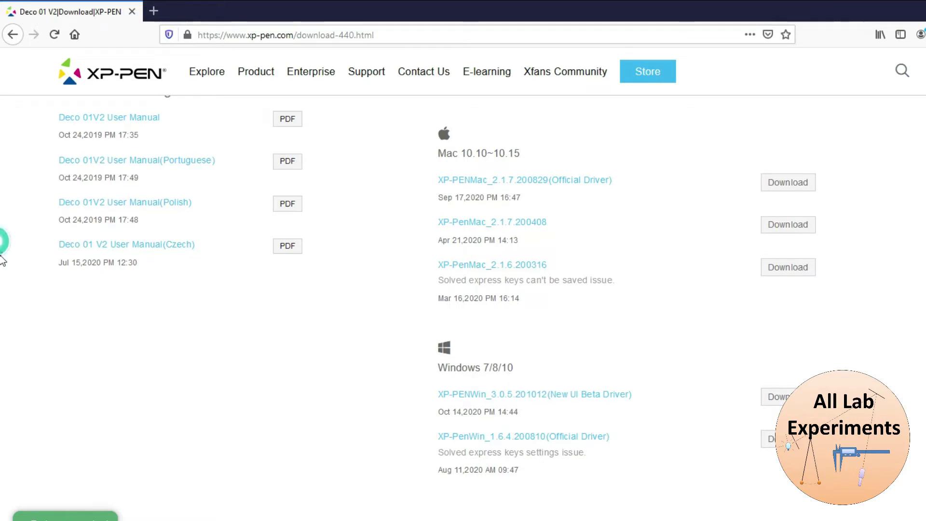
scroll(2, 313, "down", 3)
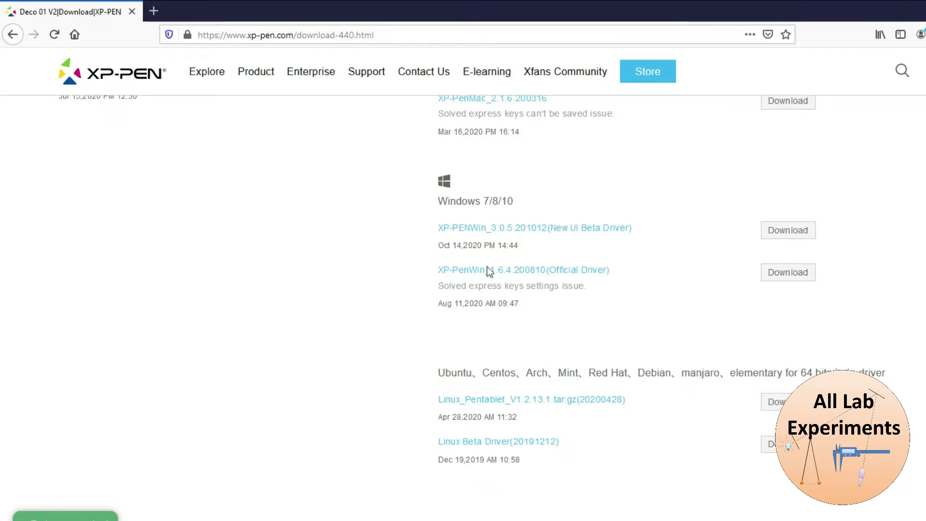
left_click(777, 272)
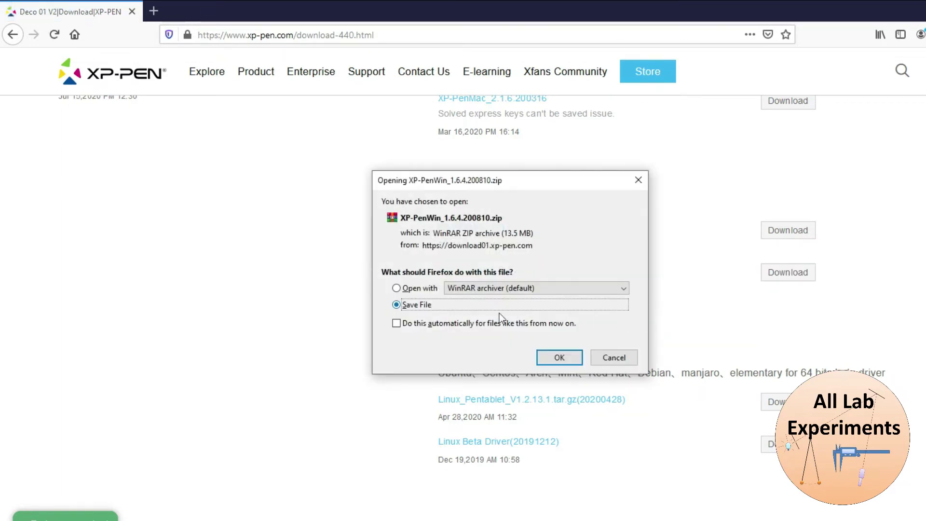
left_click(555, 359)
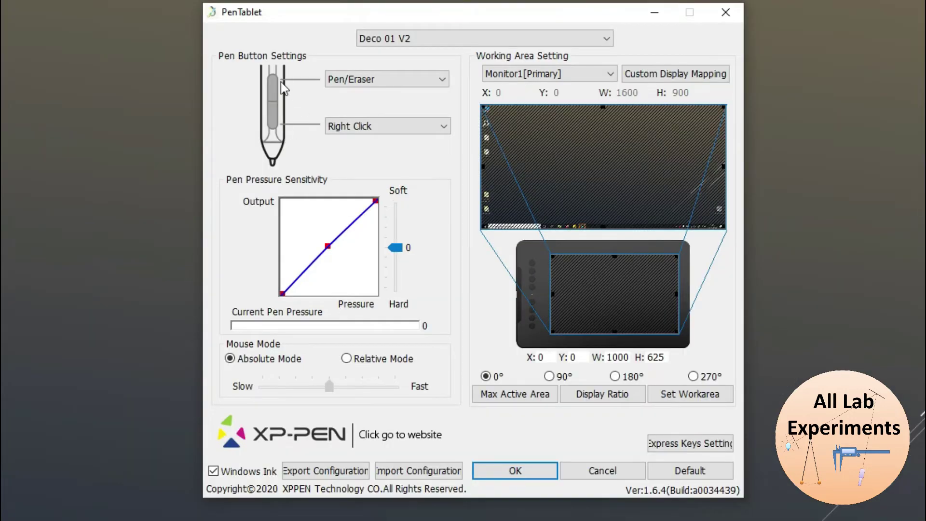
left_click(439, 80)
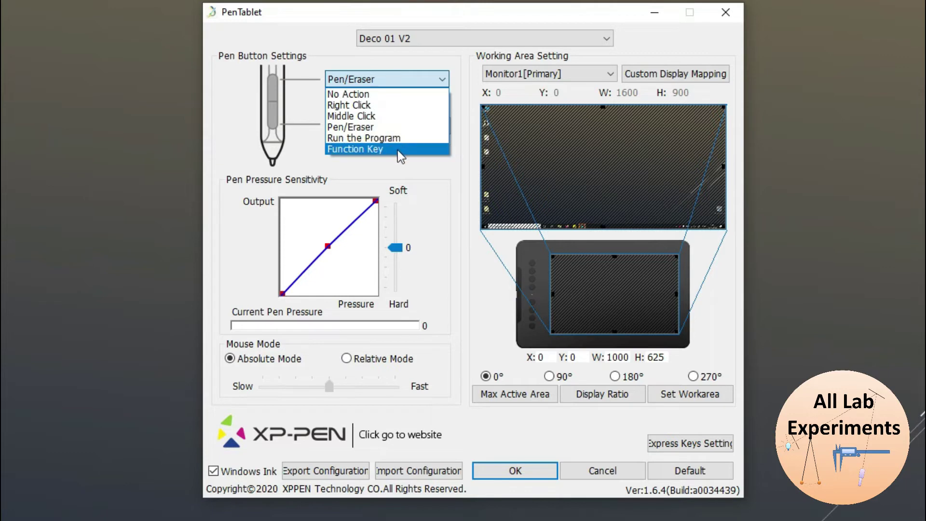
key("Escape")
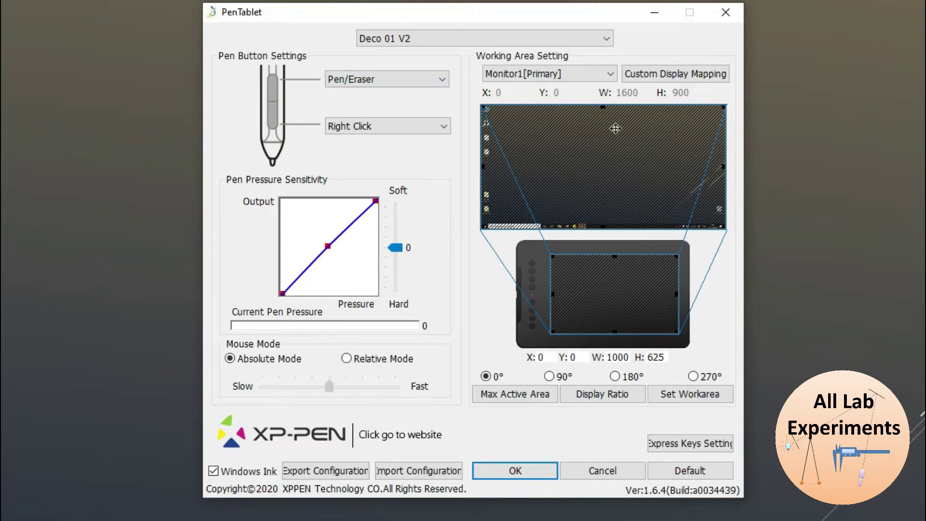
left_click(550, 377)
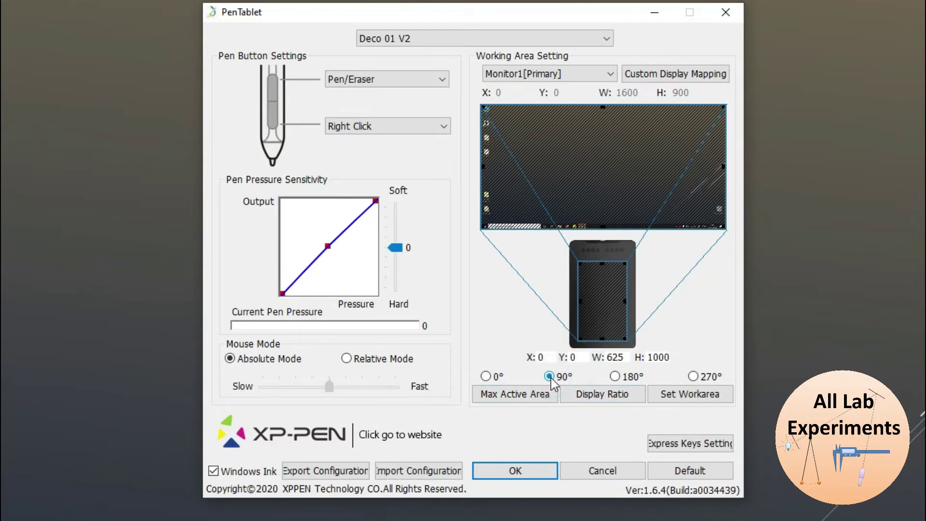
left_click(616, 377)
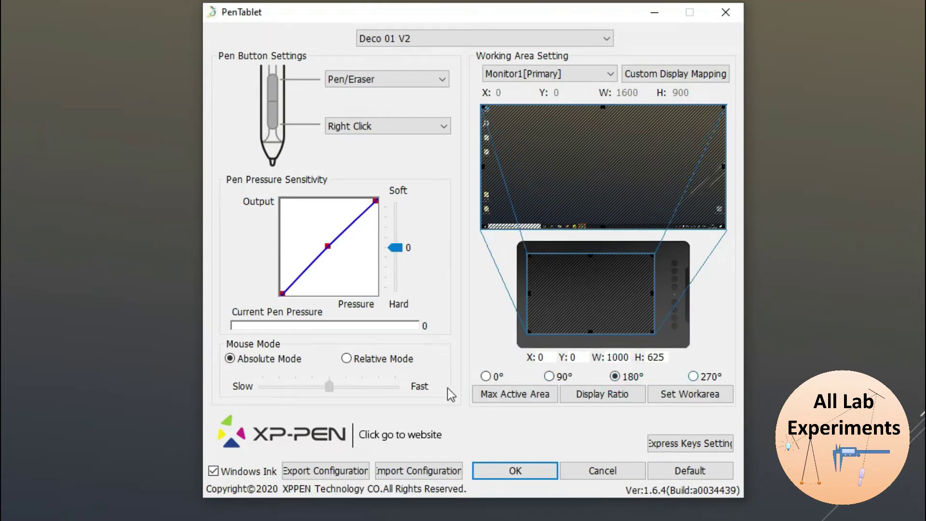
left_click(486, 377)
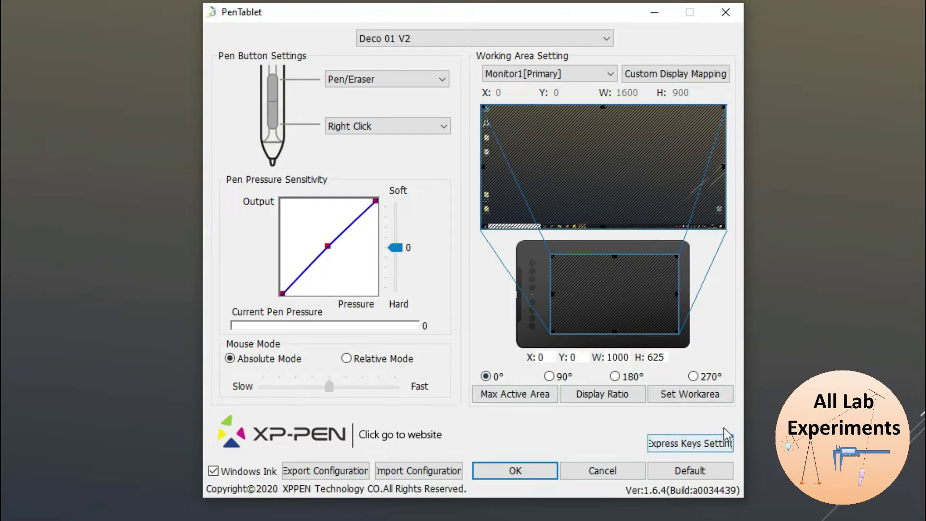
left_click(695, 446)
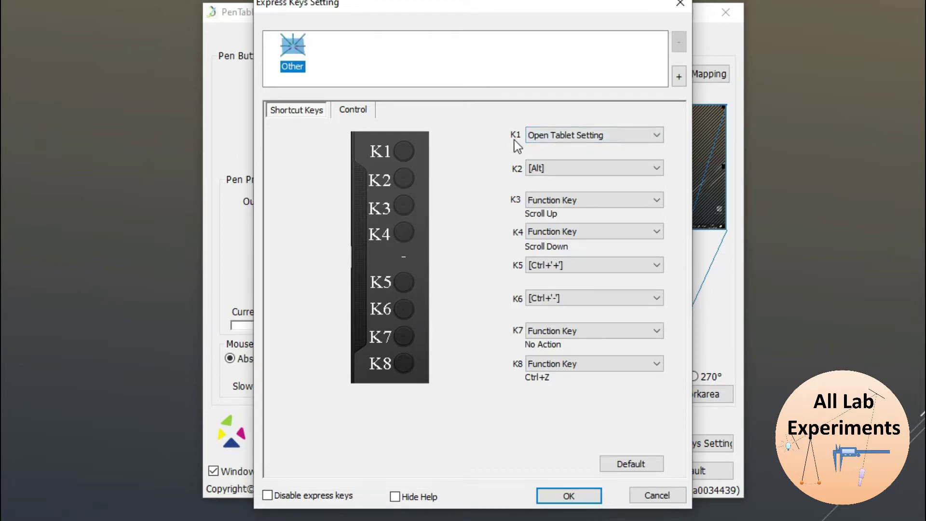
left_click(545, 136)
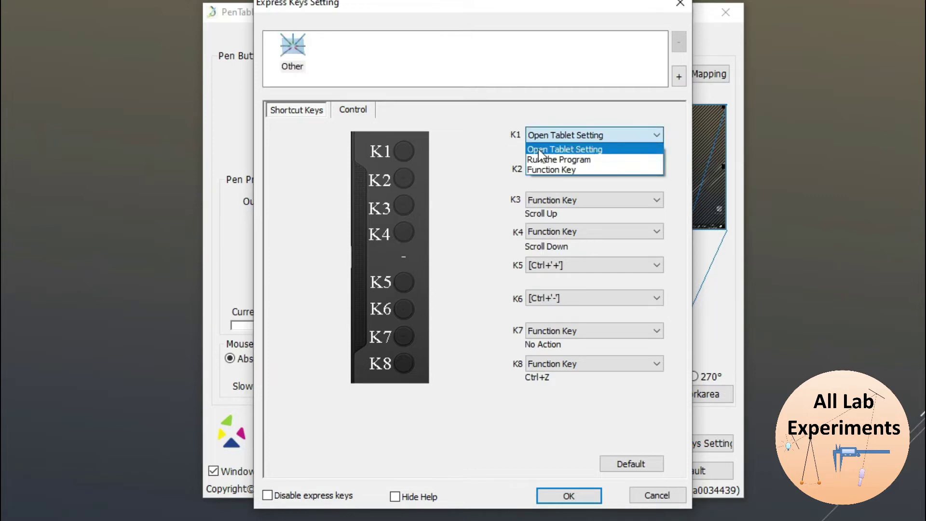
left_click(608, 149)
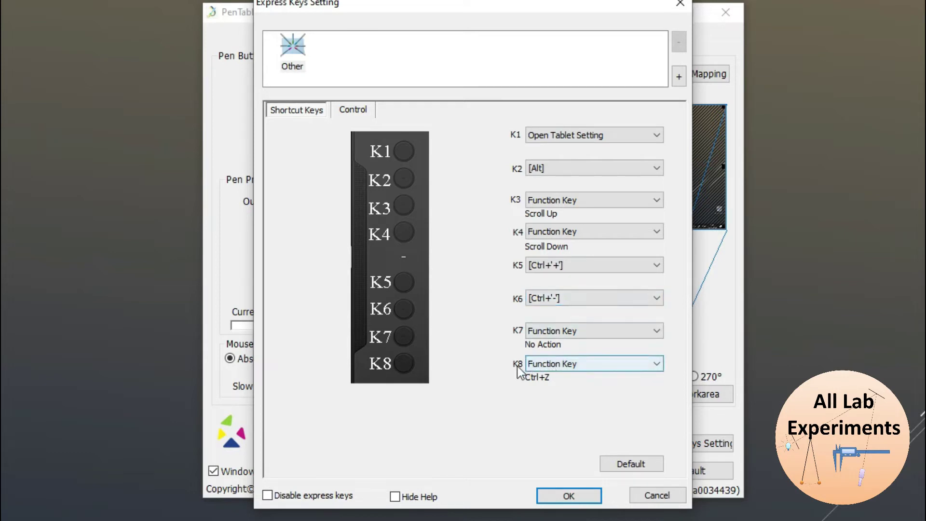
left_click(584, 365)
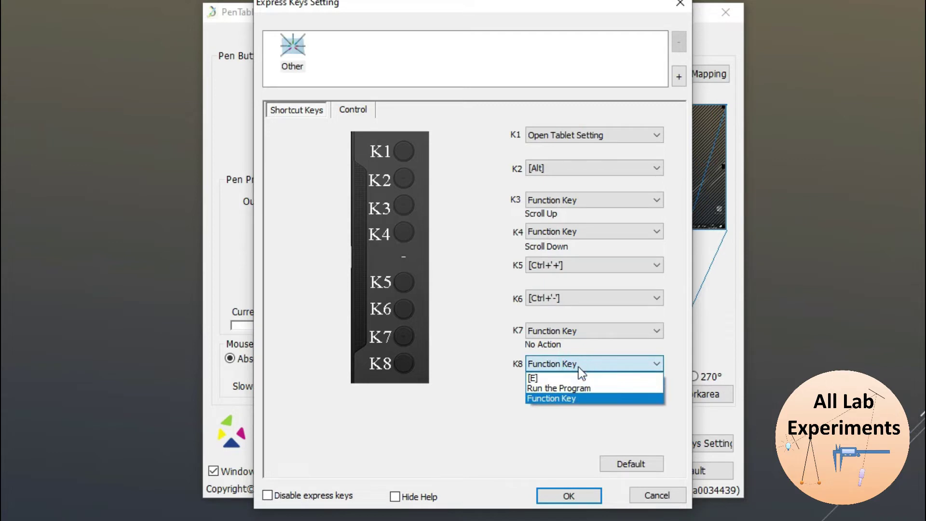
left_click(563, 398)
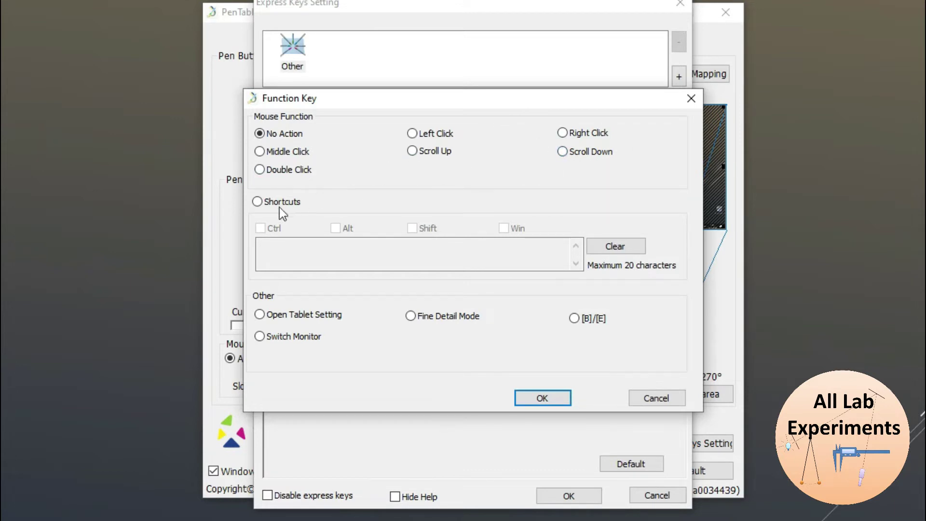
left_click(257, 202)
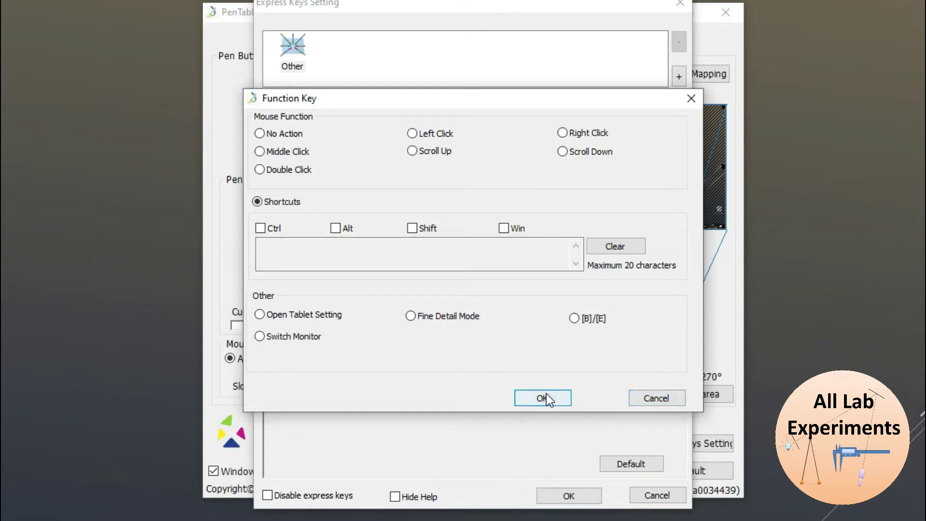
left_click(659, 398)
Step: Close the tablet driver settings and launch OpenBoard by searching 'openboard' in Start
left_click(567, 494)
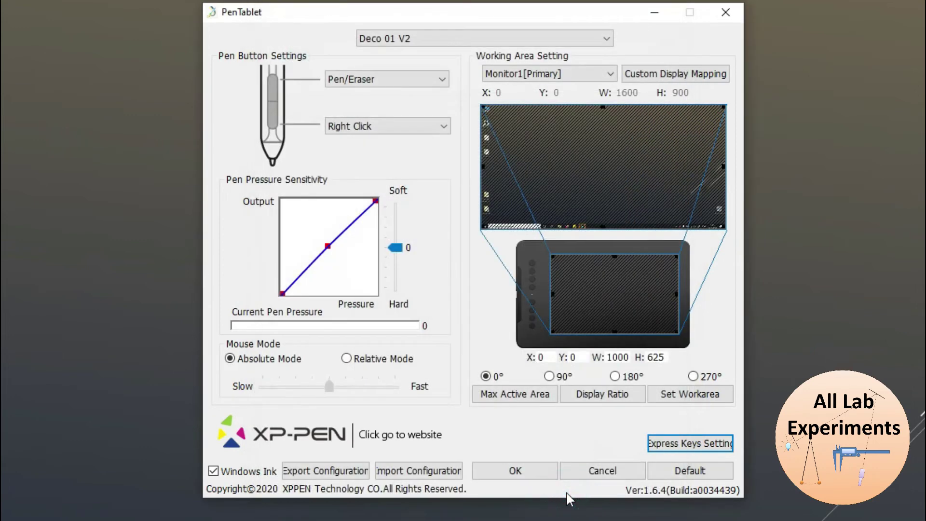
left_click(726, 12)
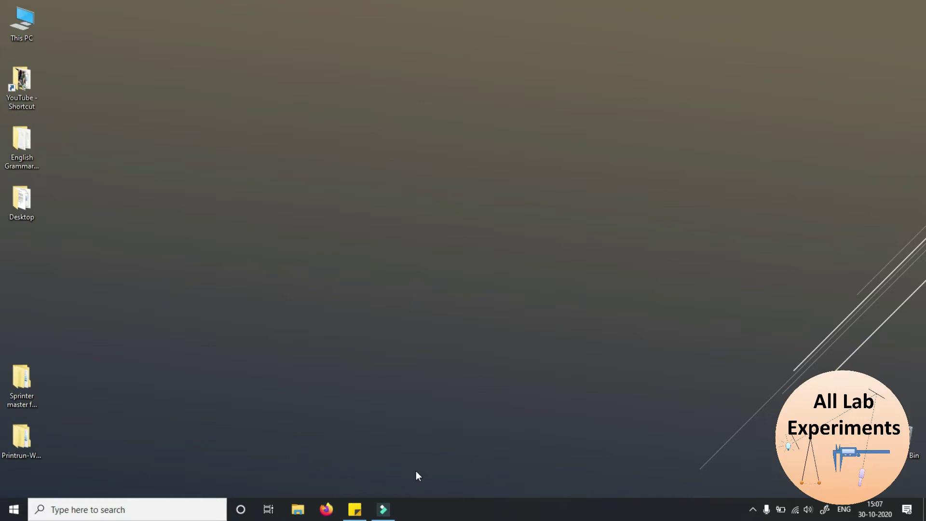
left_click(59, 513)
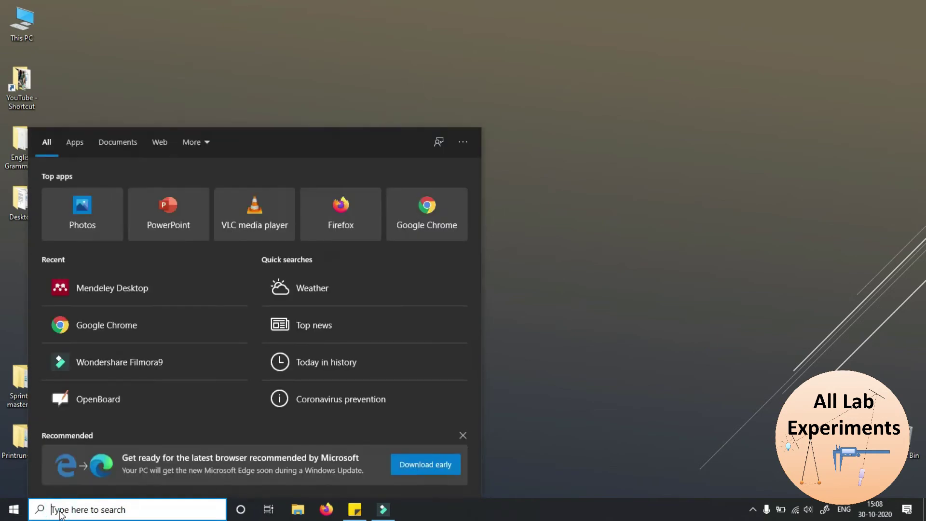
type("open")
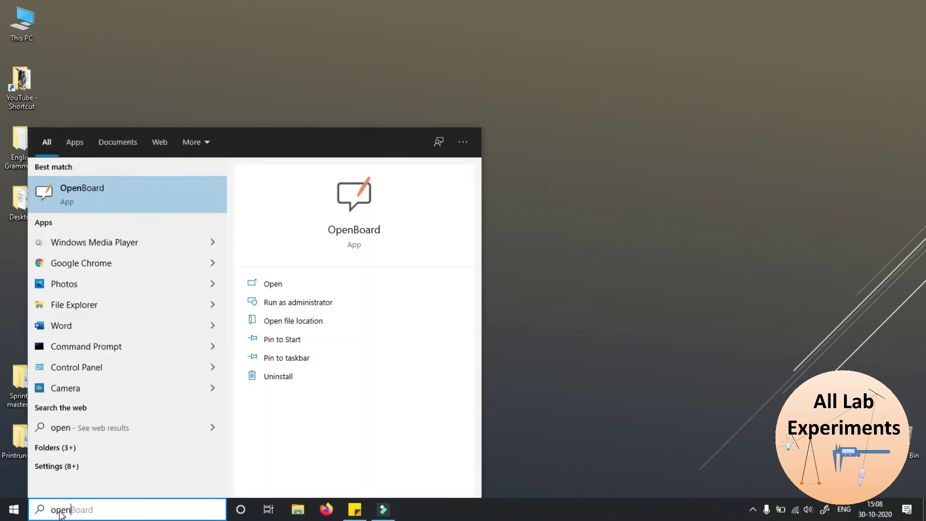
type("board")
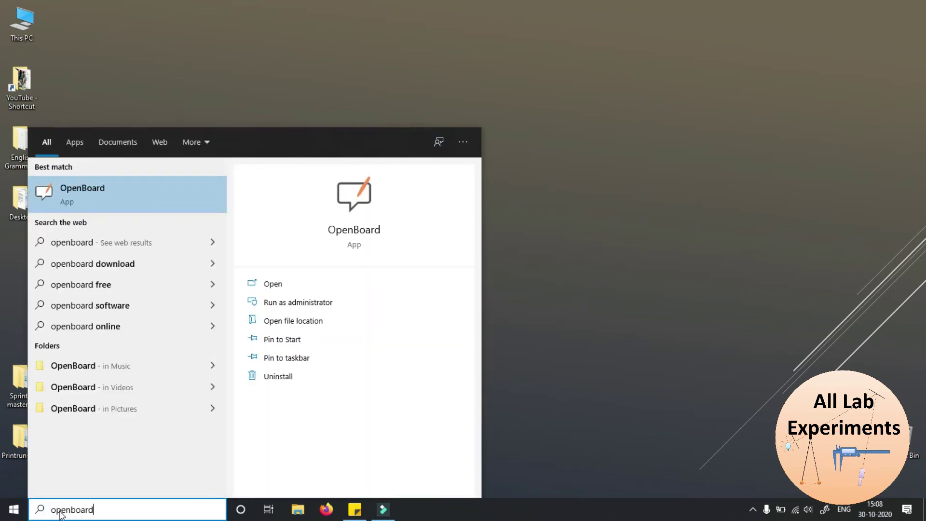
left_click(113, 195)
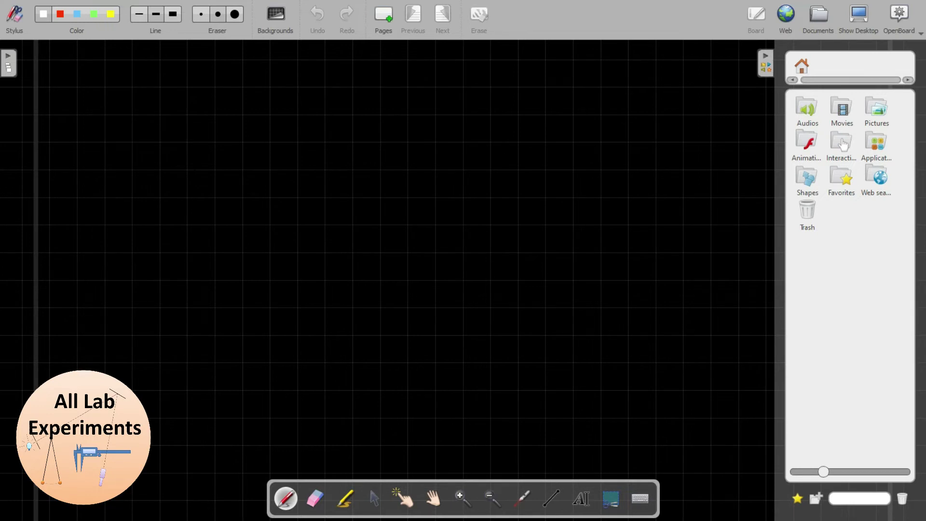
Step: Look through the board backgrounds and close the palette, keeping the dark grid
left_click(765, 57)
left_click(275, 17)
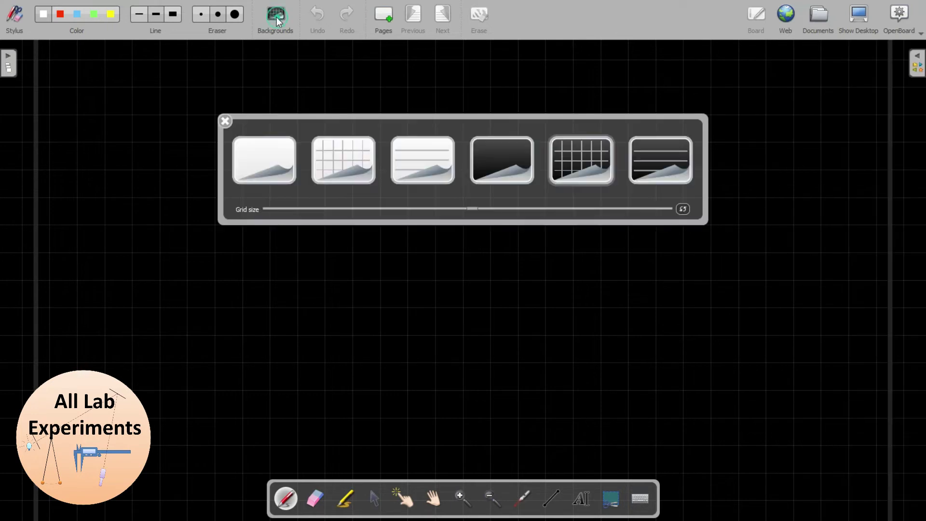
left_click(581, 160)
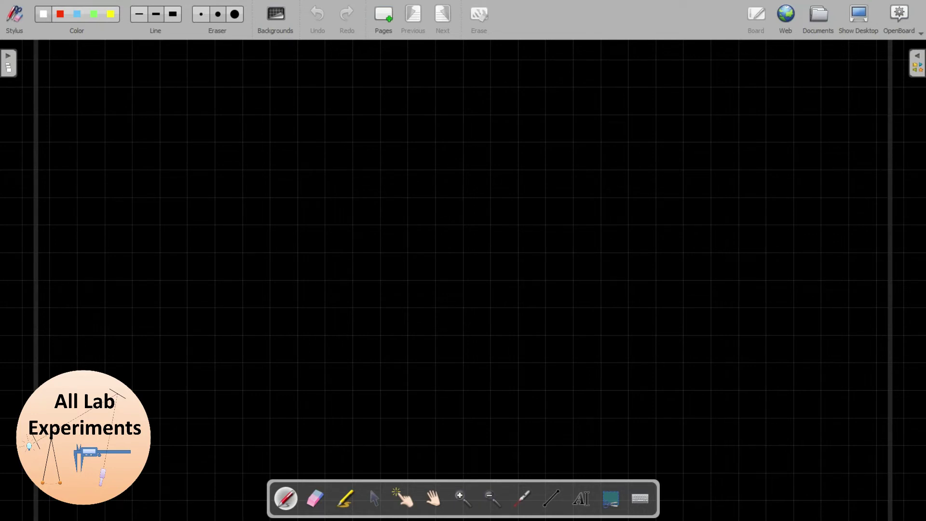
Step: Handwrite a signature at top left, then a² + b² = c² with a² = c² − b² beneath
mouse_move(178, 154)
left_mouse_down()
mouse_move(182, 182)
mouse_move(215, 139)
mouse_move(234, 141)
mouse_move(279, 96)
mouse_move(221, 174)
mouse_move(318, 93)
left_mouse_up()
left_click(244, 104)
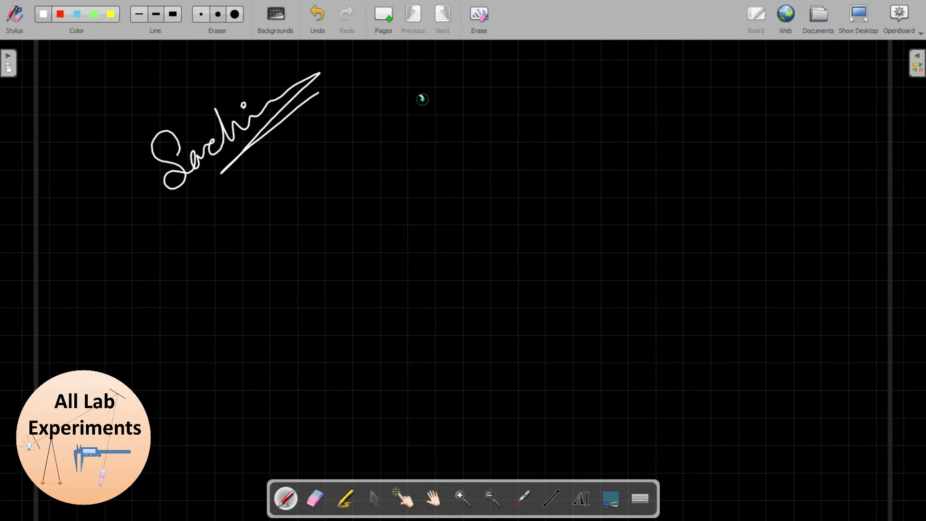
mouse_move(428, 94)
left_mouse_down()
mouse_move(429, 109)
mouse_move(437, 91)
mouse_move(461, 109)
left_mouse_up()
mouse_move(466, 99)
left_mouse_down()
mouse_move(452, 102)
mouse_move(507, 92)
mouse_move(564, 105)
mouse_move(578, 89)
left_mouse_up()
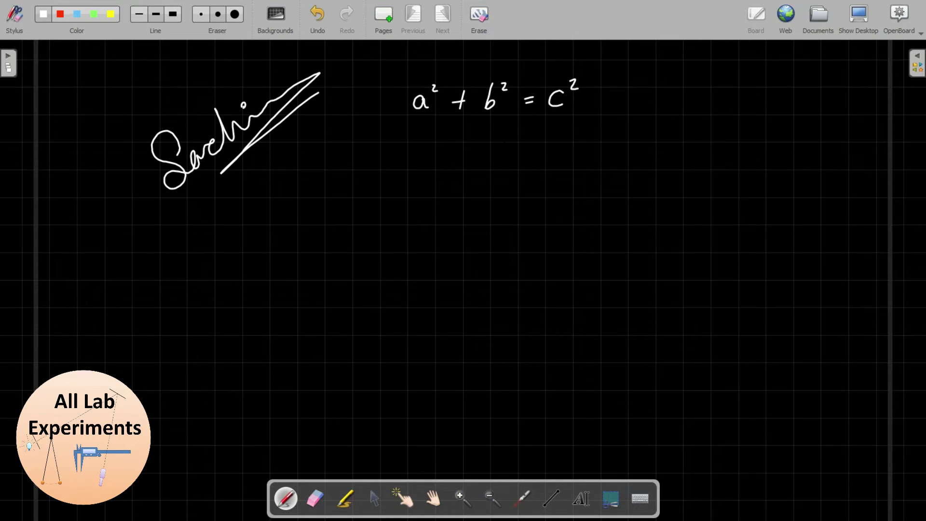
mouse_move(442, 143)
left_mouse_down()
mouse_move(445, 157)
mouse_move(459, 141)
left_mouse_up()
left_click_drag(469, 148, 478, 152)
mouse_move(505, 142)
left_mouse_down()
mouse_move(504, 153)
mouse_move(519, 141)
mouse_move(536, 148)
mouse_move(578, 136)
left_mouse_up()
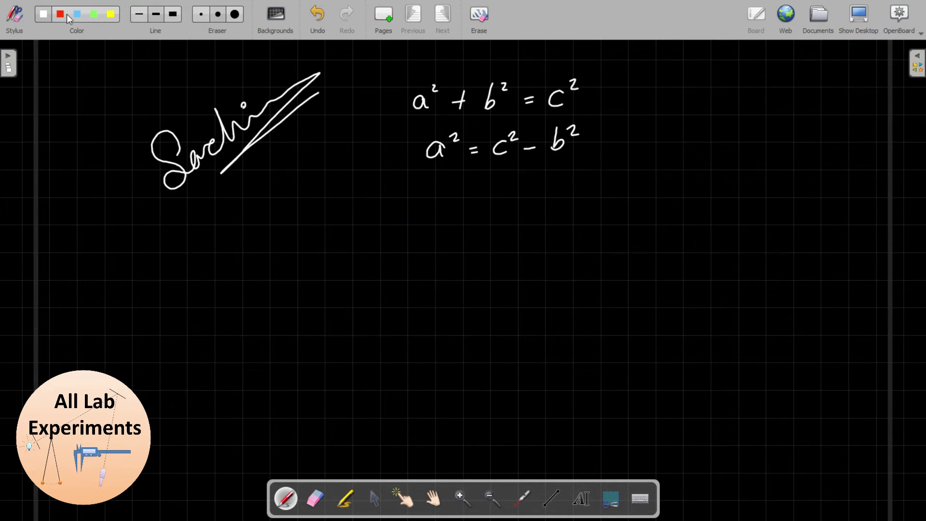
Step: In red, circle both equations, ring a² + b² = c² thickly, and undo stray test strokes
left_click(65, 19)
mouse_move(520, 80)
left_mouse_down()
mouse_move(398, 118)
mouse_move(575, 94)
mouse_move(487, 75)
left_mouse_up()
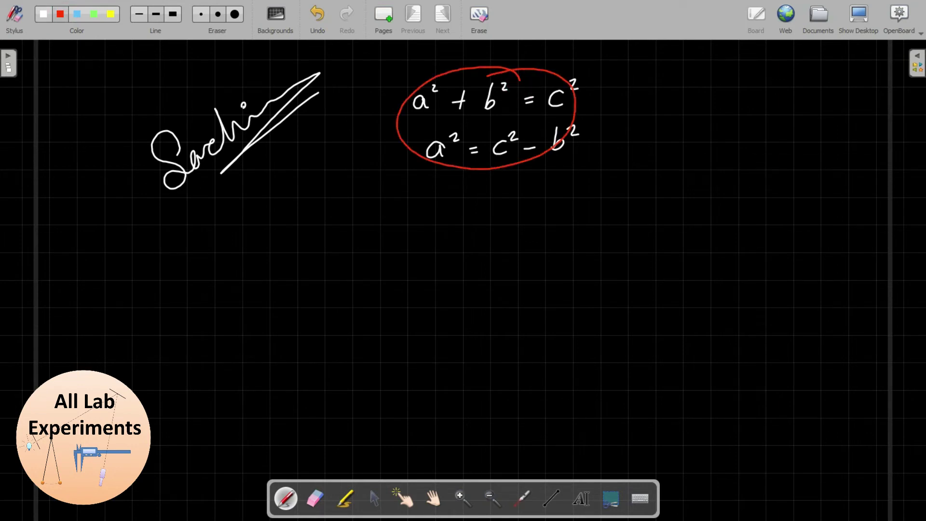
left_click(173, 17)
left_click_drag(478, 71, 405, 118)
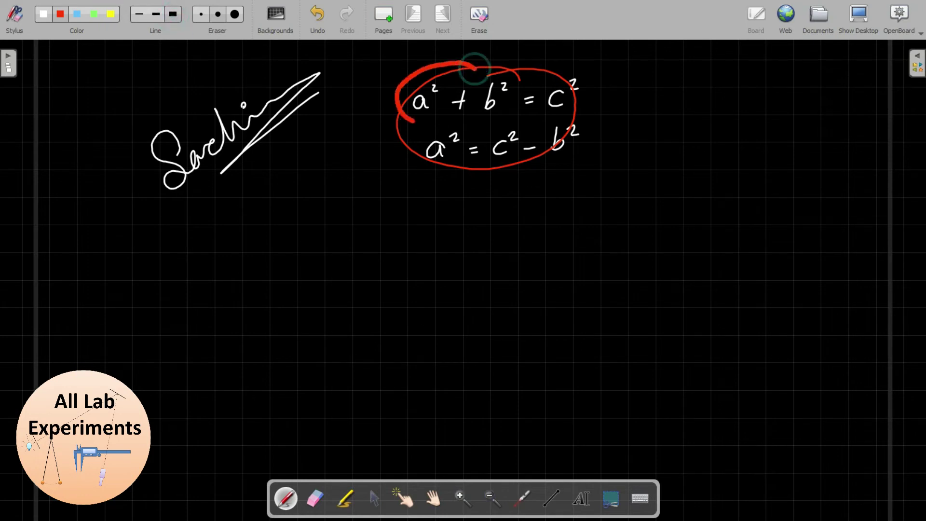
left_click_drag(405, 118, 533, 109)
key("ctrl+z")
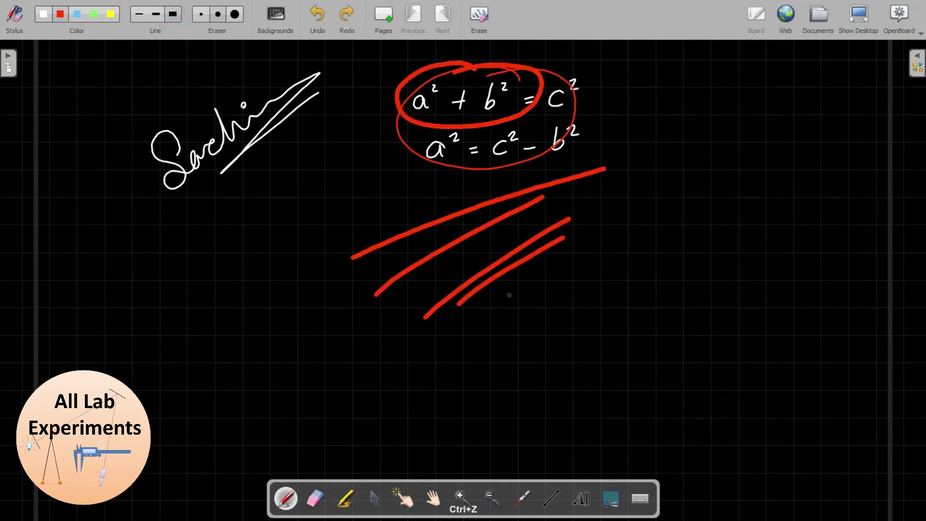
mouse_move(524, 305)
left_mouse_down()
mouse_move(588, 250)
mouse_move(599, 251)
left_mouse_up()
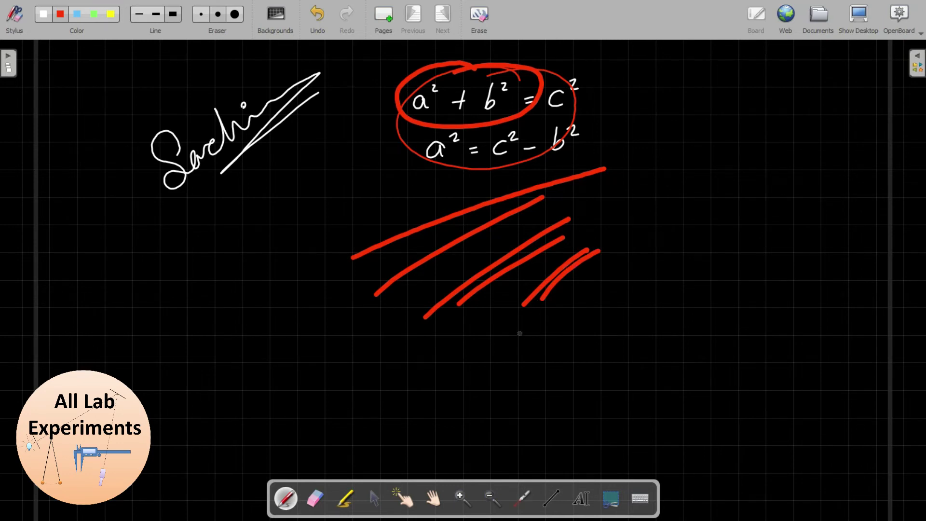
key("ctrl+z")
key("ctrl+z")
key("ctrl+z")
key("ctrl+z")
key("ctrl+z")
key("ctrl+z")
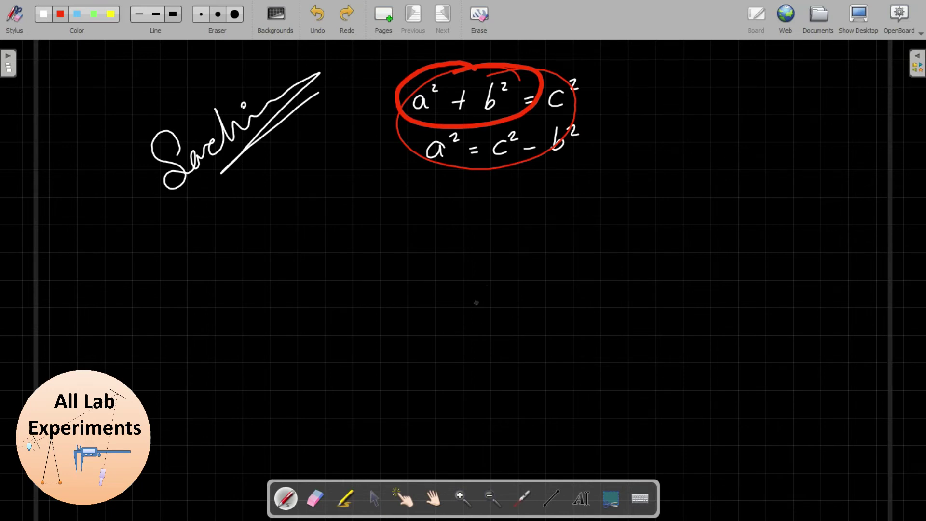
Step: Wipe both equations and their red circles with the Eraser, keeping the signature
key("ctrl+minus")
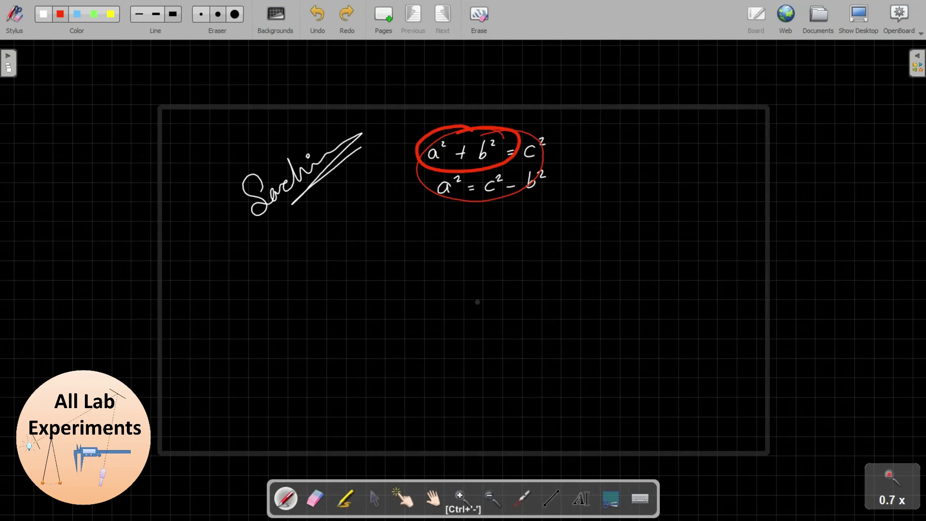
key("ctrl+plus")
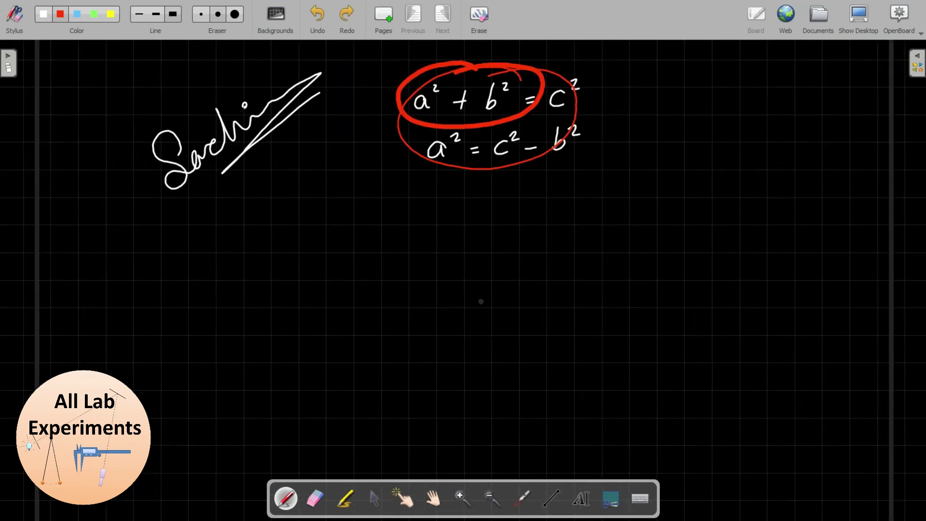
left_click(316, 497)
mouse_move(412, 190)
left_mouse_down()
mouse_move(525, 134)
mouse_move(529, 145)
mouse_move(560, 117)
mouse_move(432, 140)
mouse_move(554, 83)
mouse_move(403, 126)
mouse_move(436, 79)
mouse_move(405, 93)
mouse_move(414, 125)
left_mouse_up()
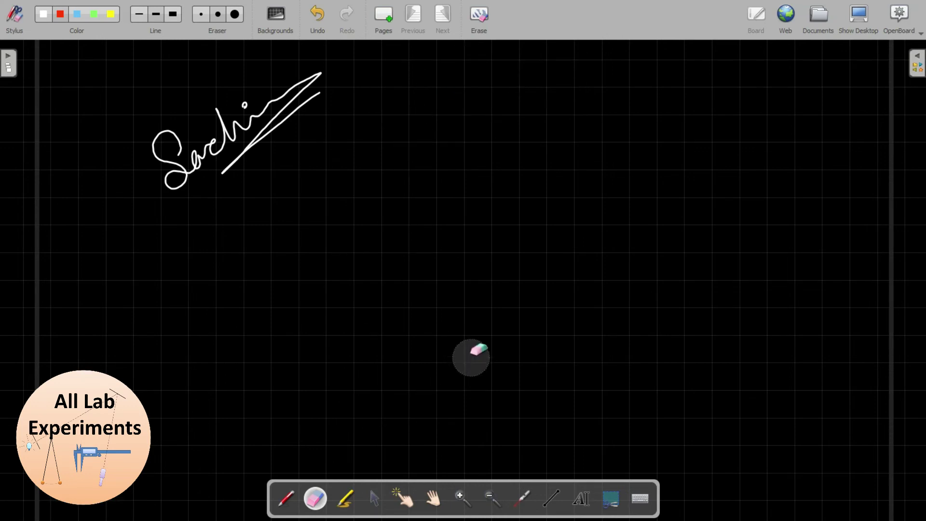
Step: Try the Highlighter, undoing its strokes, then point along the signature with the Laser pointer
left_click(345, 499)
mouse_move(262, 342)
left_mouse_down()
mouse_move(368, 250)
mouse_move(299, 331)
left_mouse_up()
key("ctrl+z")
key("ctrl+z")
left_click(523, 498)
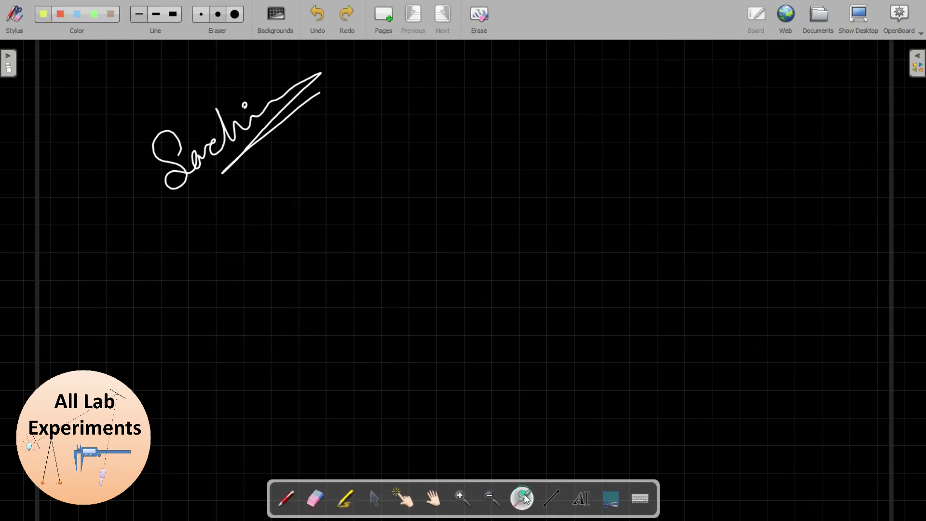
mouse_move(243, 181)
left_mouse_down()
mouse_move(233, 176)
mouse_move(322, 108)
mouse_move(177, 124)
mouse_move(244, 180)
mouse_move(323, 122)
mouse_move(325, 131)
left_mouse_up()
mouse_move(313, 97)
left_mouse_down()
mouse_move(242, 91)
mouse_move(180, 165)
left_mouse_up()
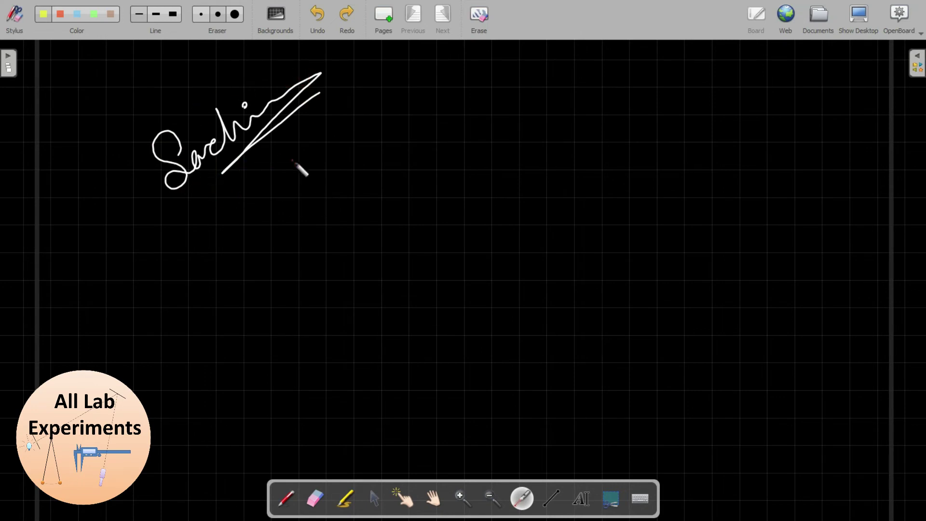
Step: Draw four crossing red straight lines mid-board with the Line tool
left_click(551, 498)
left_click_drag(428, 343, 542, 255)
left_click_drag(480, 275, 579, 339)
left_click_drag(494, 345, 620, 281)
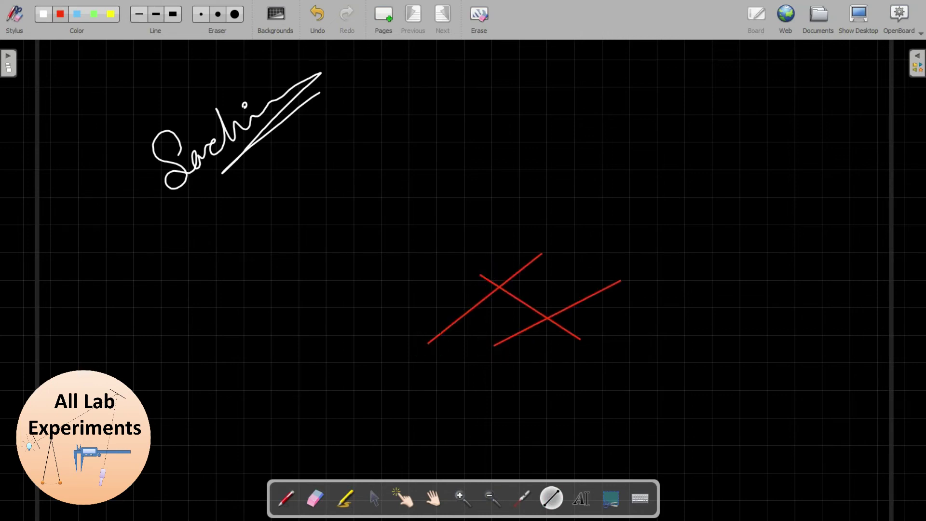
left_click_drag(431, 320, 530, 341)
left_click(610, 498)
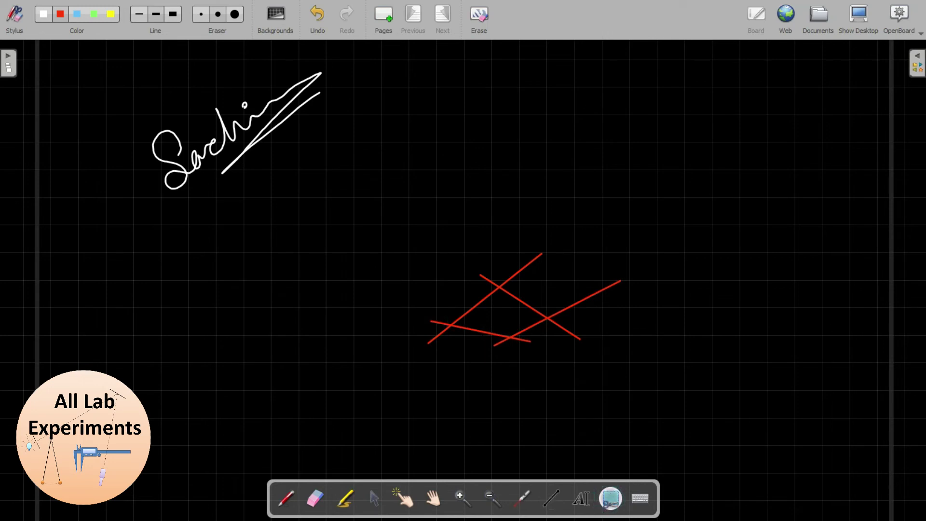
Step: Capture the red lines, add the snapshot at upper right, and draw a red stroke on it
left_click_drag(409, 228, 650, 357)
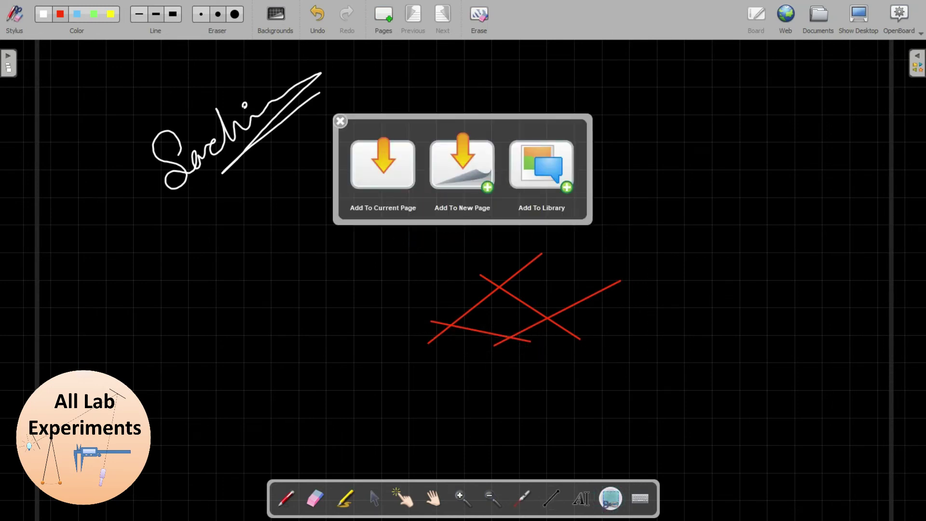
left_click(384, 178)
left_click_drag(467, 296, 722, 183)
left_click(286, 498)
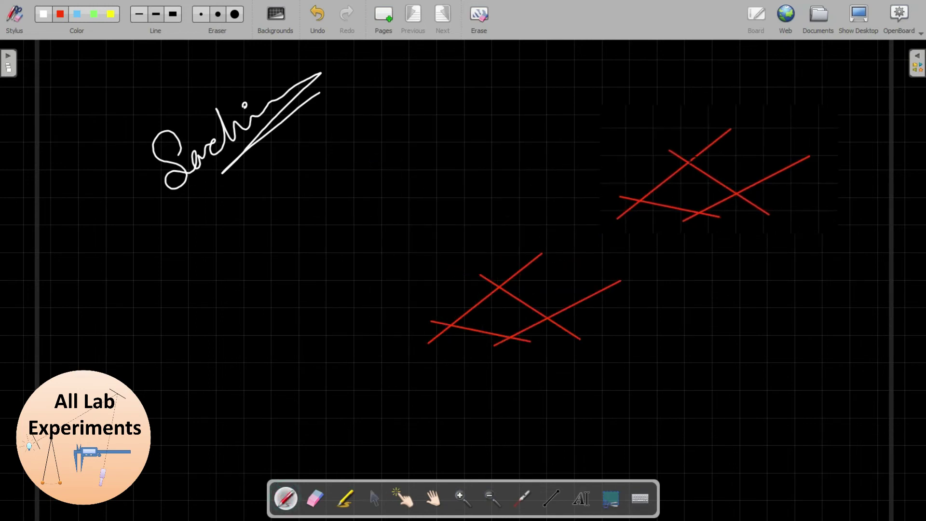
mouse_move(691, 158)
left_mouse_down()
mouse_move(746, 152)
mouse_move(734, 193)
left_mouse_up()
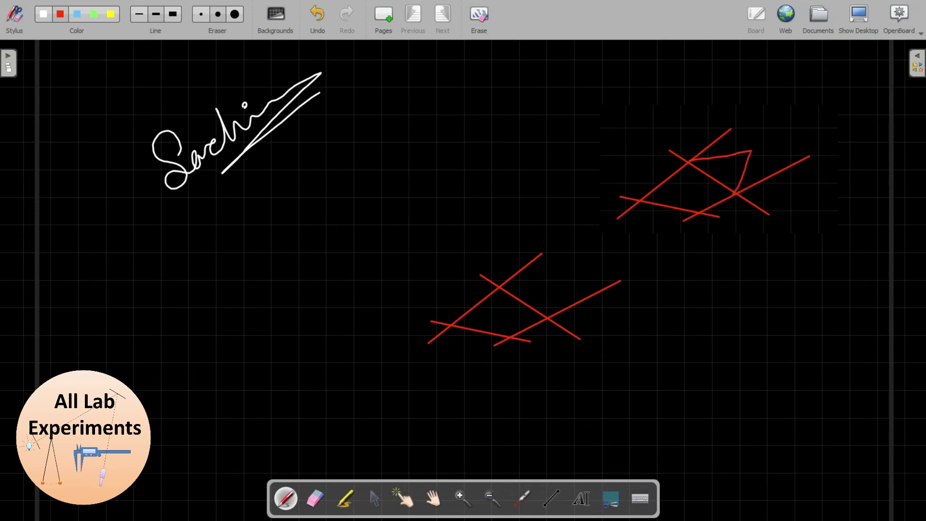
left_click(918, 61)
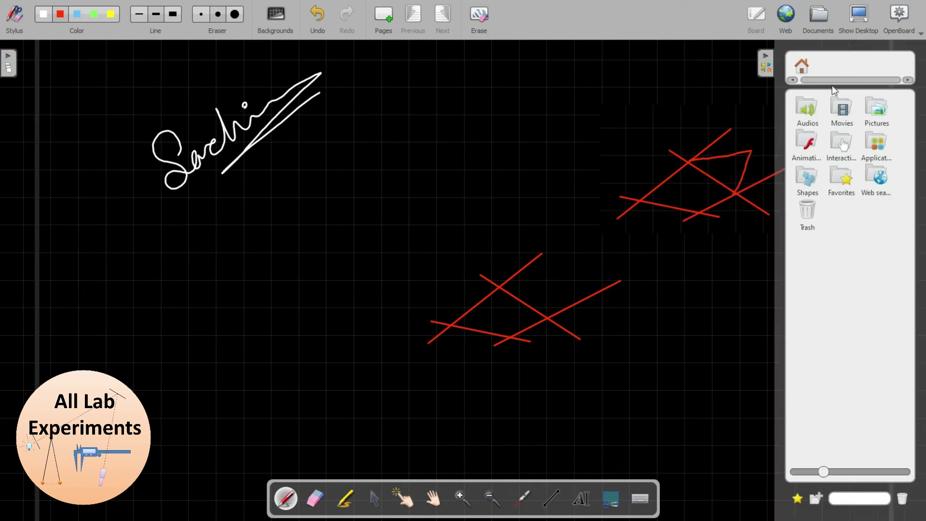
Step: Bring the Compass from the library's Applications onto the board and draw concentric red circles
left_click(868, 148)
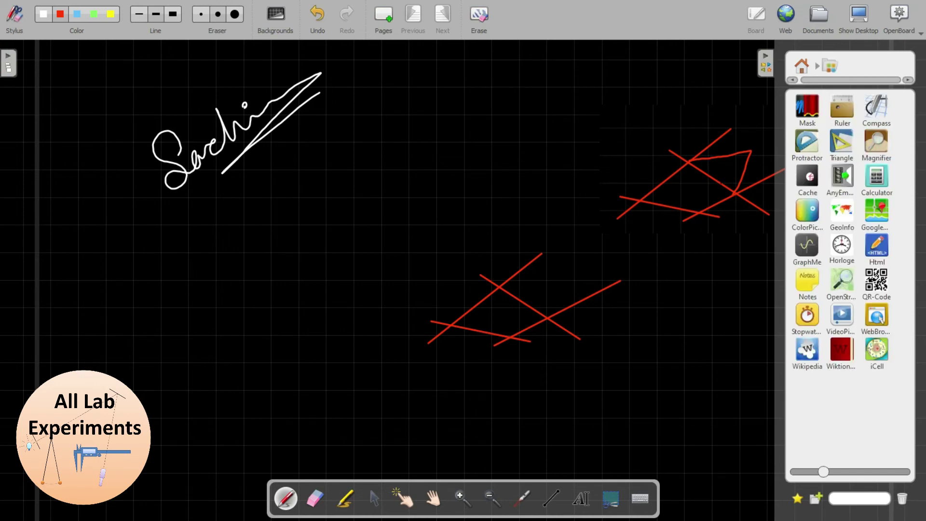
left_click(875, 114)
left_click_drag(876, 113, 787, 123)
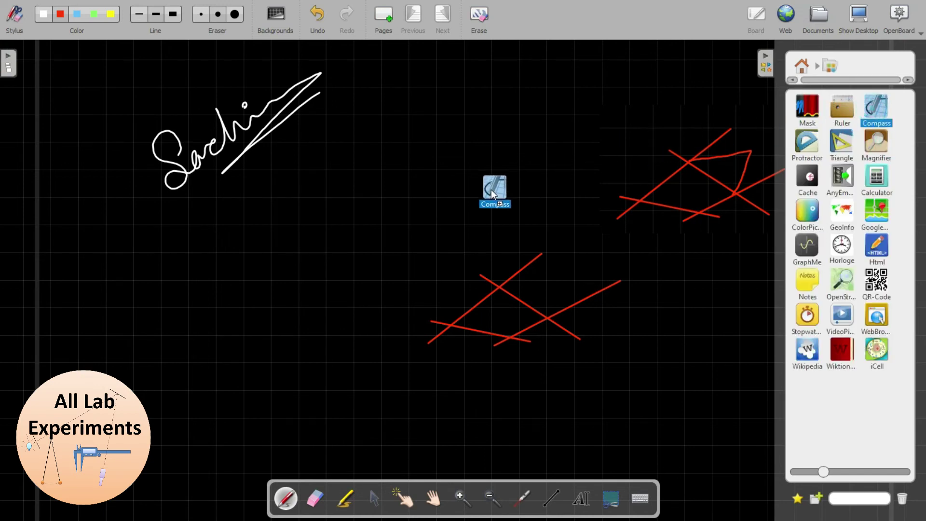
left_click_drag(465, 202, 329, 256)
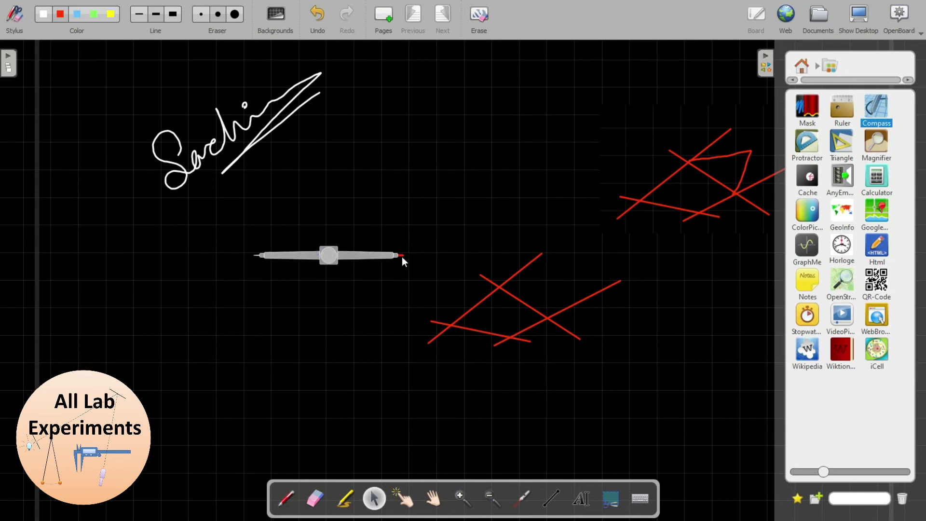
left_click(399, 255)
mouse_move(398, 255)
left_mouse_down()
mouse_move(379, 335)
mouse_move(242, 400)
mouse_move(115, 202)
mouse_move(326, 128)
mouse_move(403, 257)
mouse_move(396, 276)
mouse_move(161, 177)
mouse_move(131, 241)
mouse_move(155, 326)
mouse_move(262, 379)
mouse_move(378, 357)
mouse_move(423, 304)
mouse_move(430, 277)
mouse_move(429, 290)
left_mouse_up()
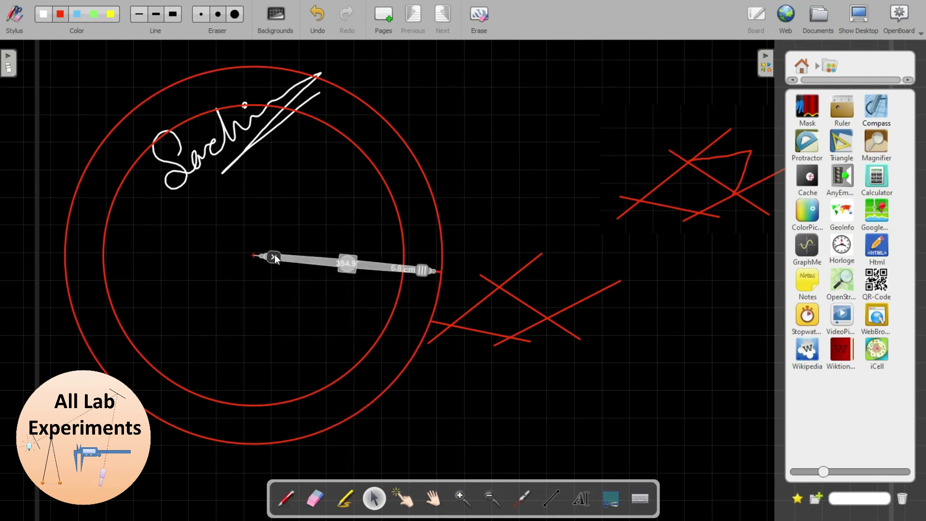
left_click(275, 256)
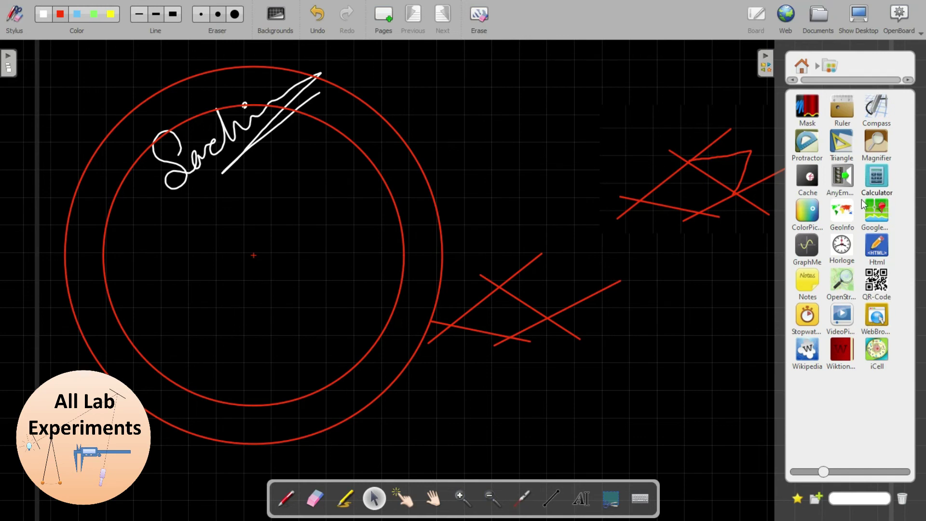
Step: Drop a GraphMe widget onto the board, hide the library, and display f(x) = sin(x)
left_click_drag(813, 252, 590, 246)
left_click_drag(551, 212, 551, 213)
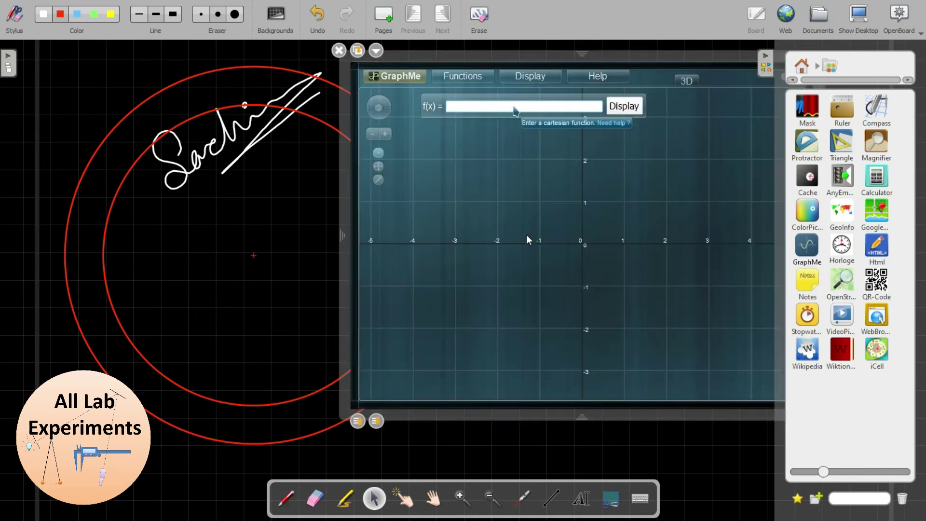
left_click(764, 59)
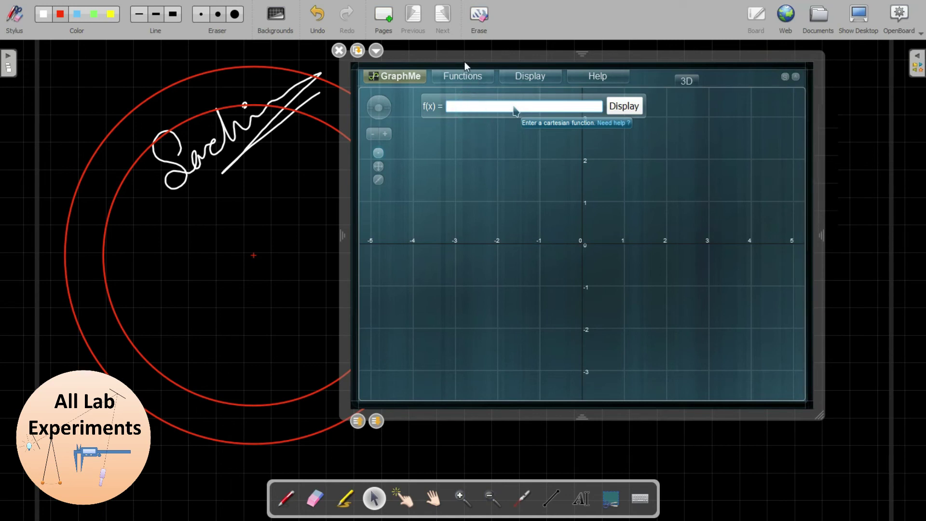
type("sin")
type("()")
type("x")
left_click(623, 107)
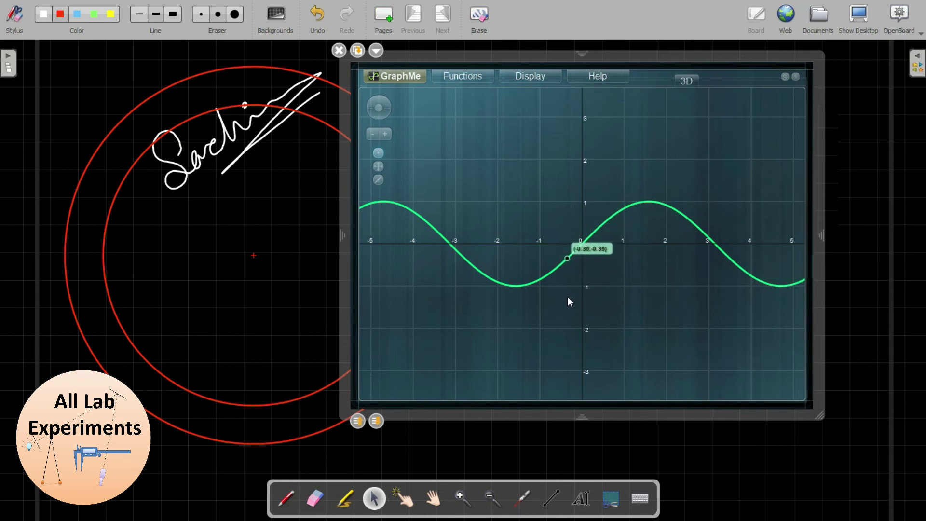
Step: Delete the GraphMe sin(x) widget from the board
key("Delete")
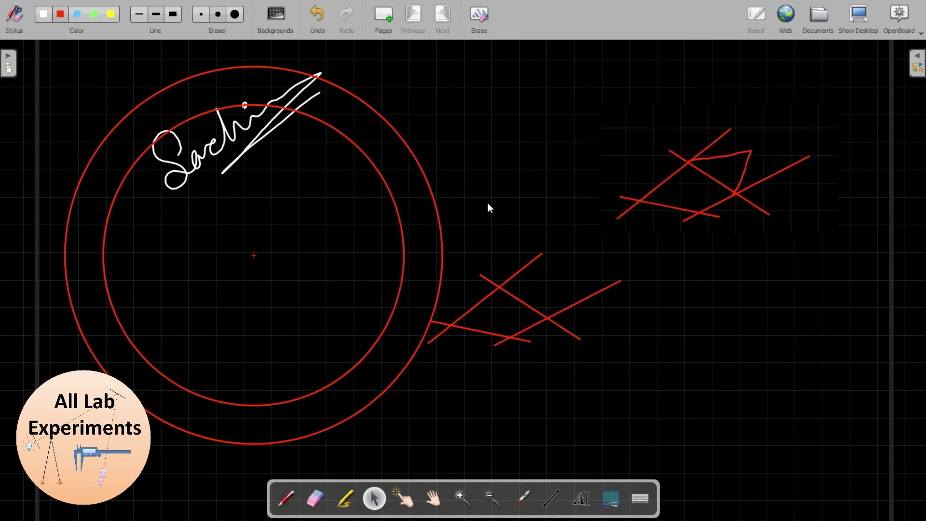